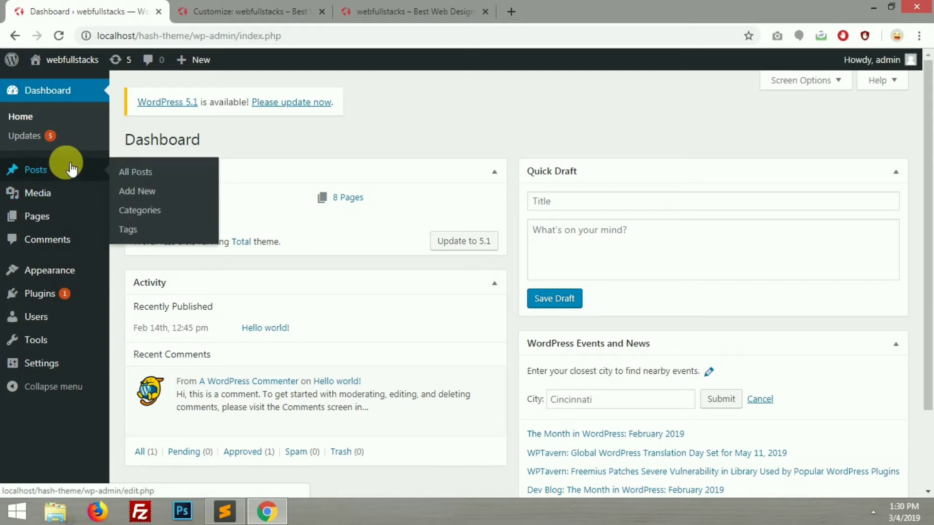
# - Add four post categories named All Item, Item One, Item Two and Item Three
pyautogui.middleClick(139, 210)
pyautogui.click(267, 7)
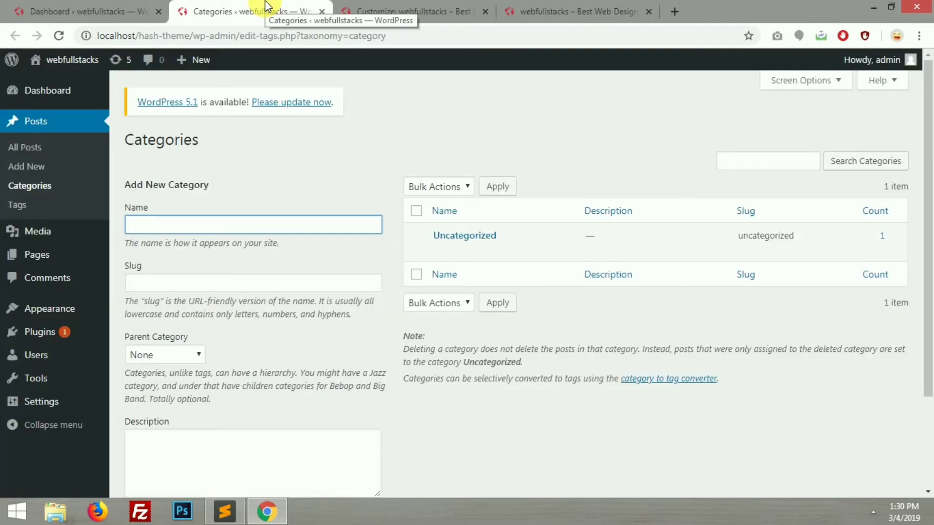
pyautogui.write('All Item')
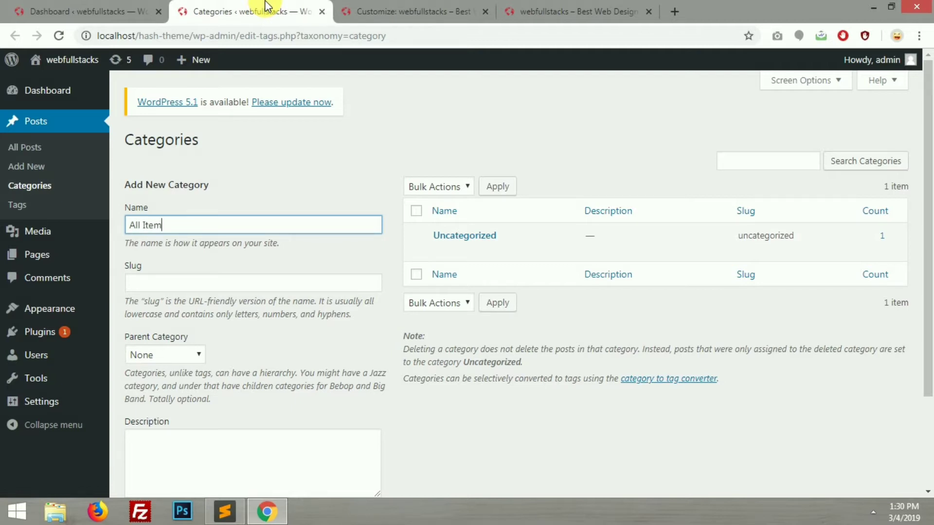
pyautogui.press('Return')
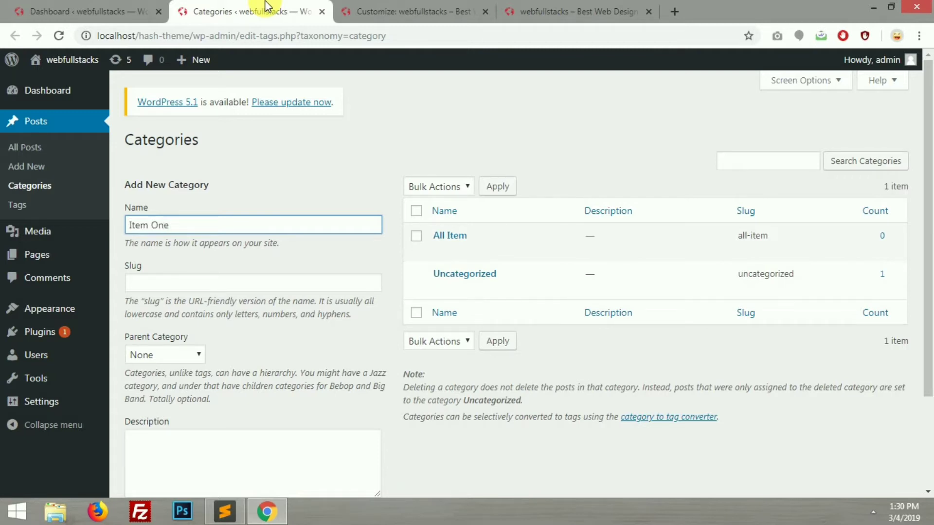
pyautogui.press('Return')
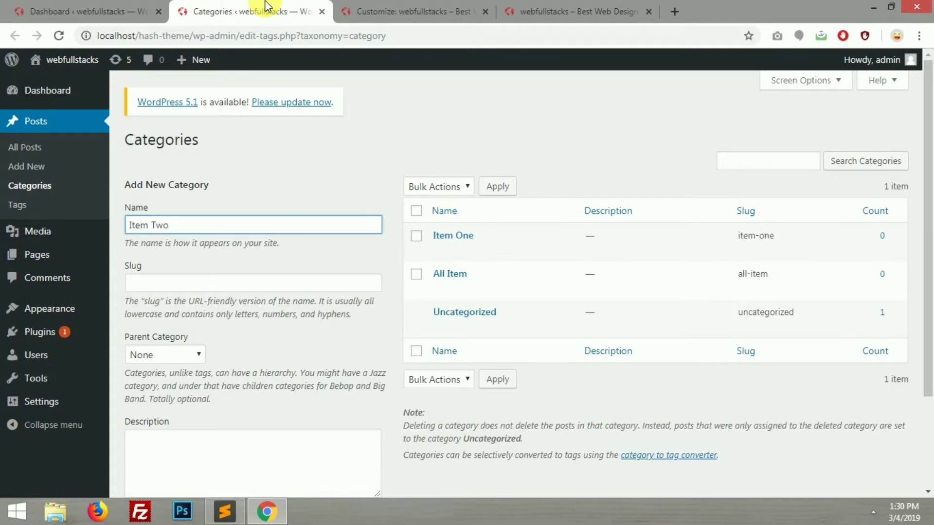
pyautogui.press('Return')
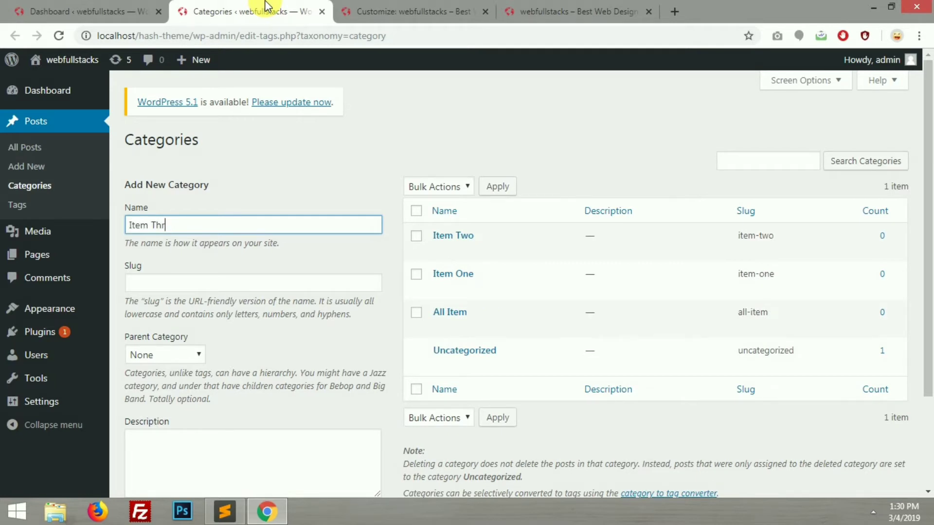
pyautogui.press('Return')
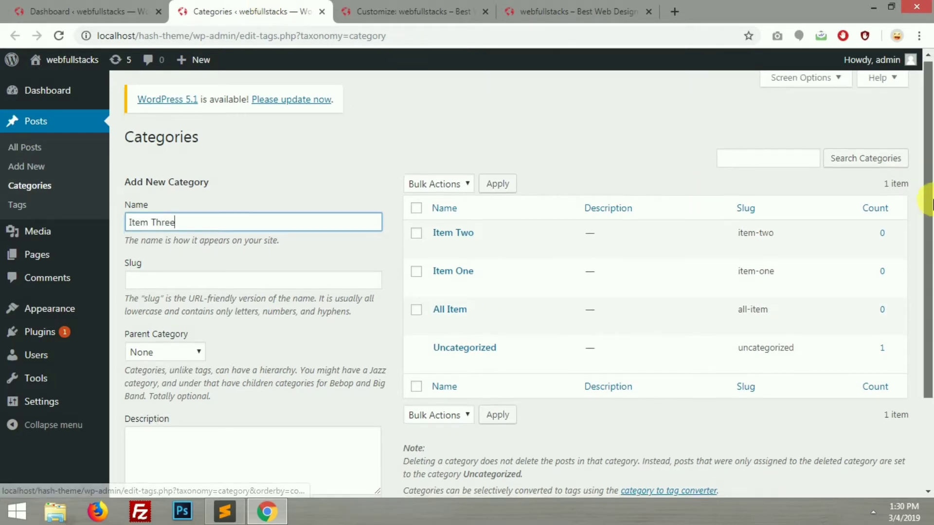
pyautogui.scroll(-2, 919, 228)
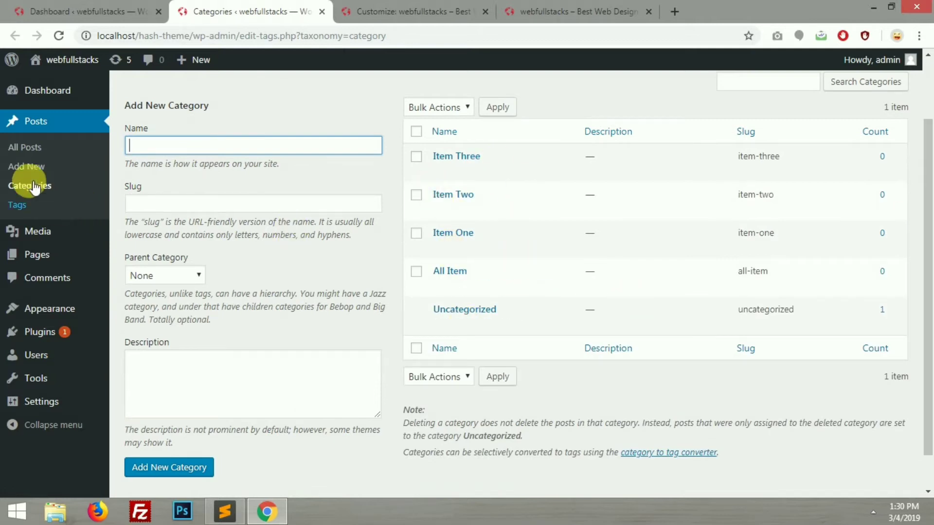
# - Open three new post editors in separate browser tabs and switch to the first one
pyautogui.middleClick(27, 166)
pyautogui.middleClick(35, 170)
pyautogui.middleClick(35, 170)
pyautogui.click(271, 10)
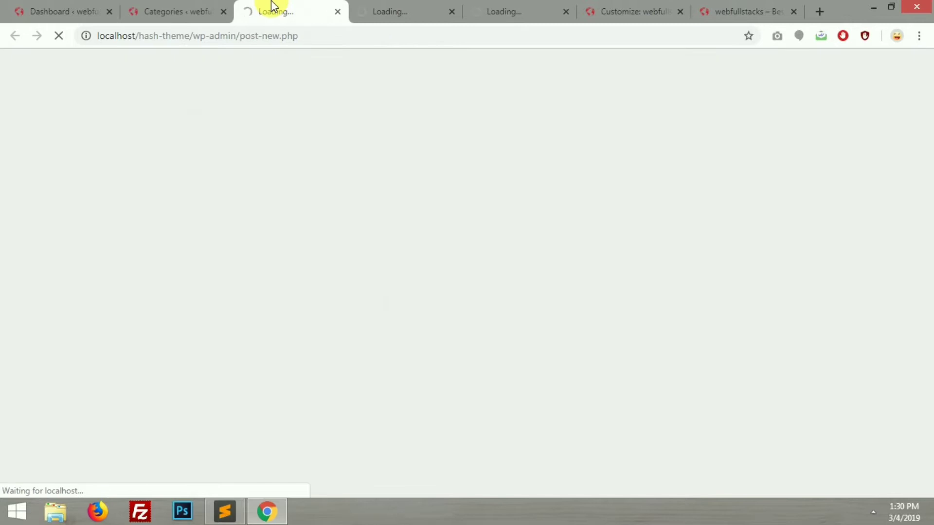
pyautogui.click(177, 8)
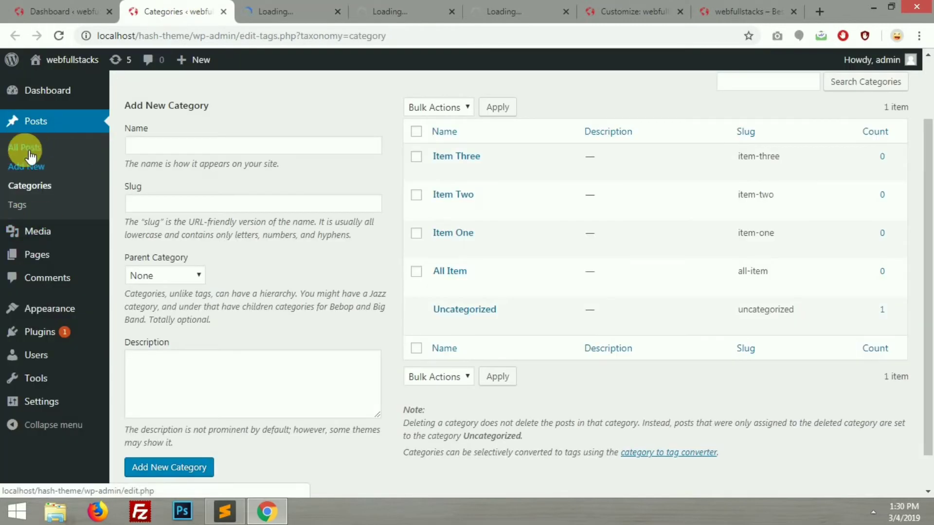
pyautogui.click(276, 9)
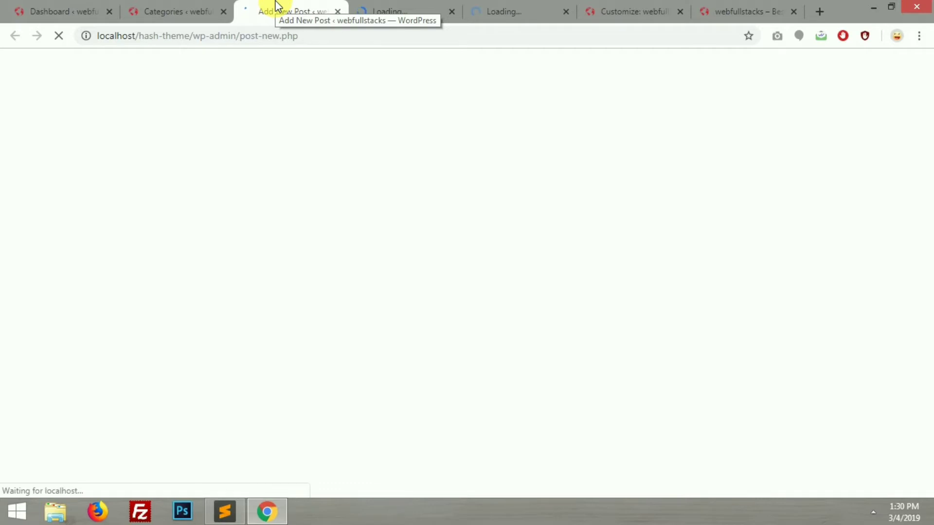
# - Title the first new post Post One and assign it to the All Item and Item One categories
pyautogui.write('Po')
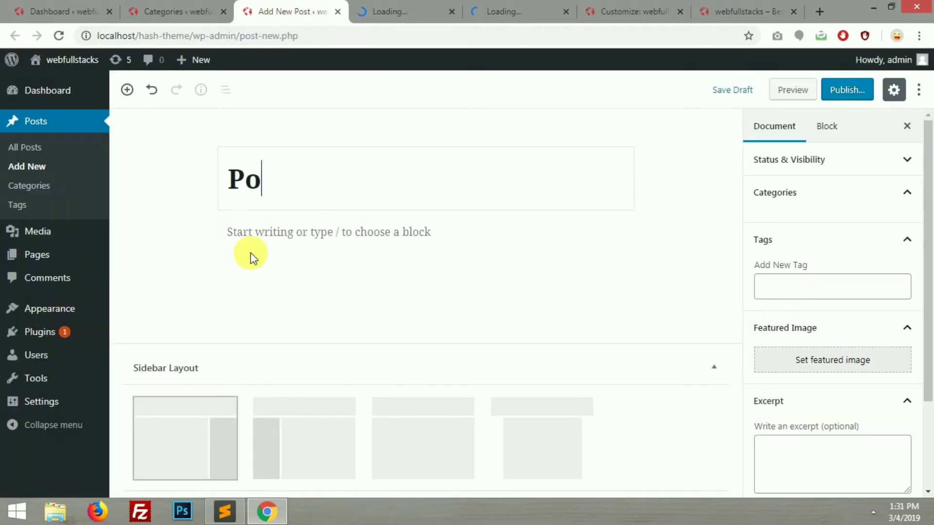
pyautogui.write('st One')
pyautogui.click(759, 219)
pyautogui.click(760, 238)
# - Upload port-1.jpg from the web fullstacks folder for use as Post One's featured image
pyautogui.scroll(-3, 827, 291)
pyautogui.click(834, 344)
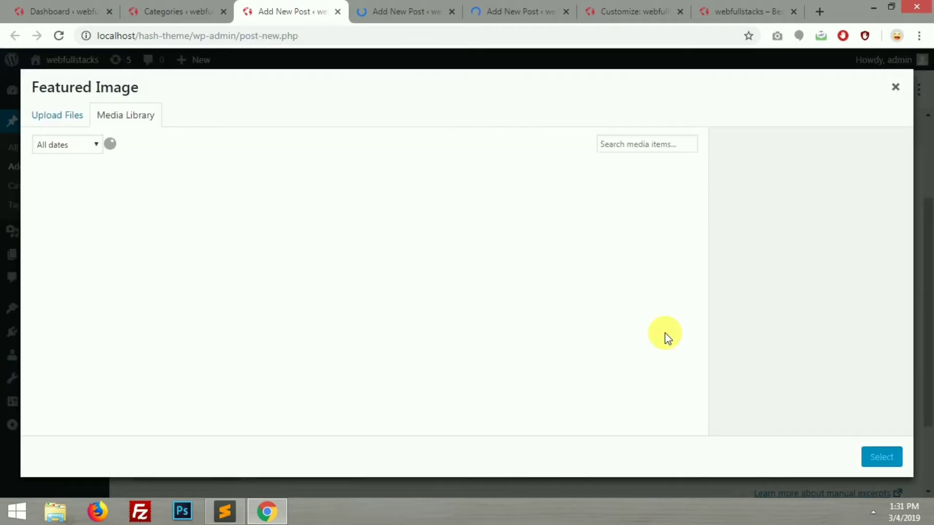
pyautogui.click(59, 115)
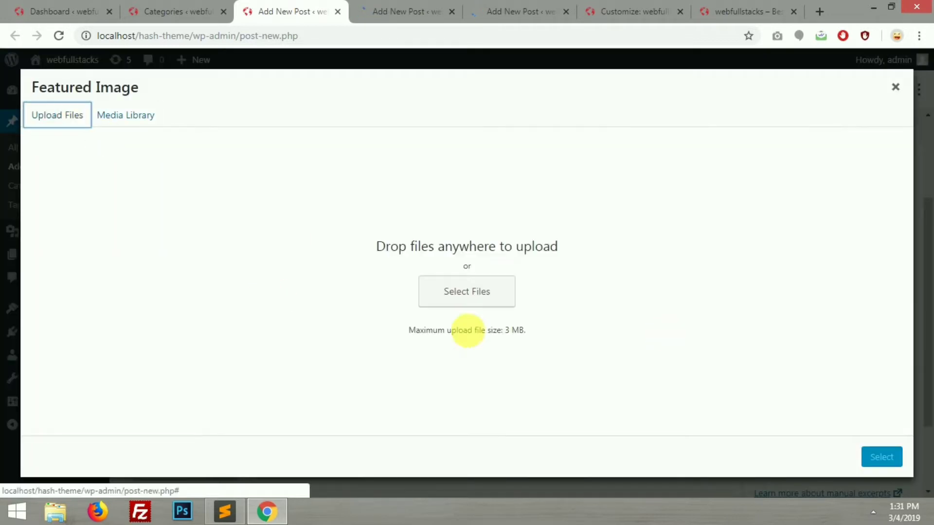
pyautogui.click(485, 302)
pyautogui.click(669, 197)
pyautogui.click(819, 474)
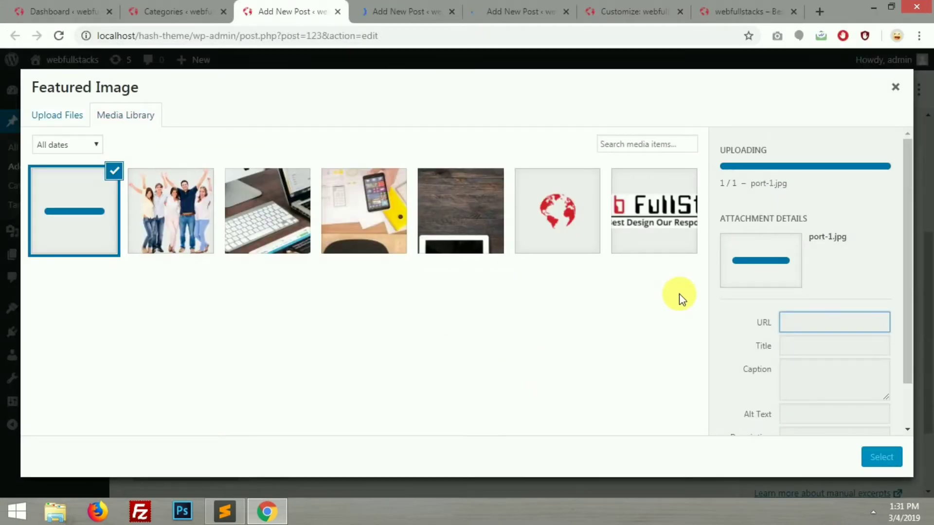
# - Copy the uploaded image's title, port-1, into its alt text and set it as the featured image
pyautogui.tripleClick(781, 290)
pyautogui.hotkey('ctrl', 'c')
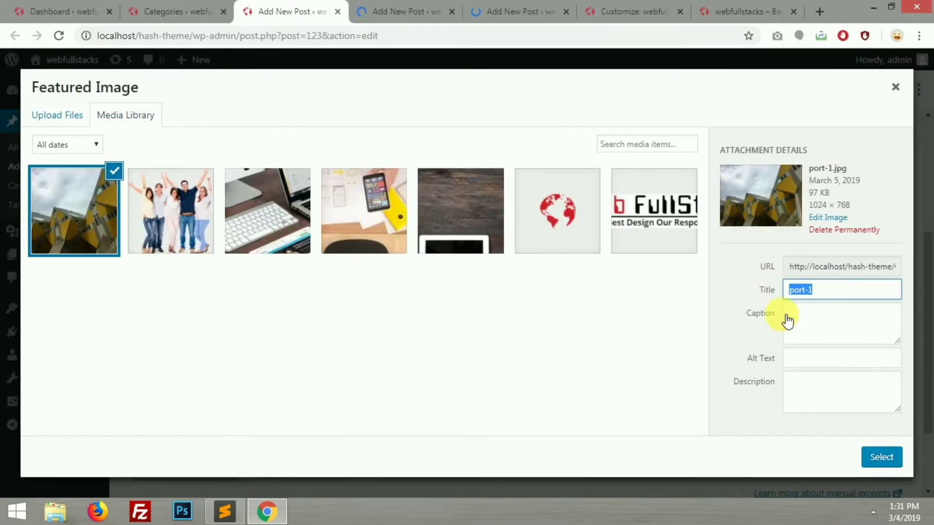
pyautogui.click(811, 360)
pyautogui.hotkey('ctrl', 'v')
pyautogui.click(882, 458)
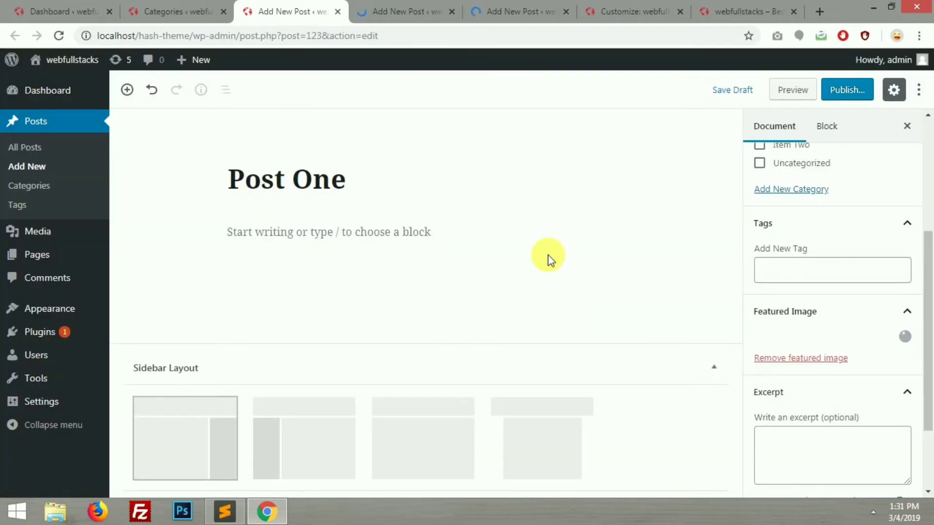
# - Publish Post One
pyautogui.scroll(5, 926, 195)
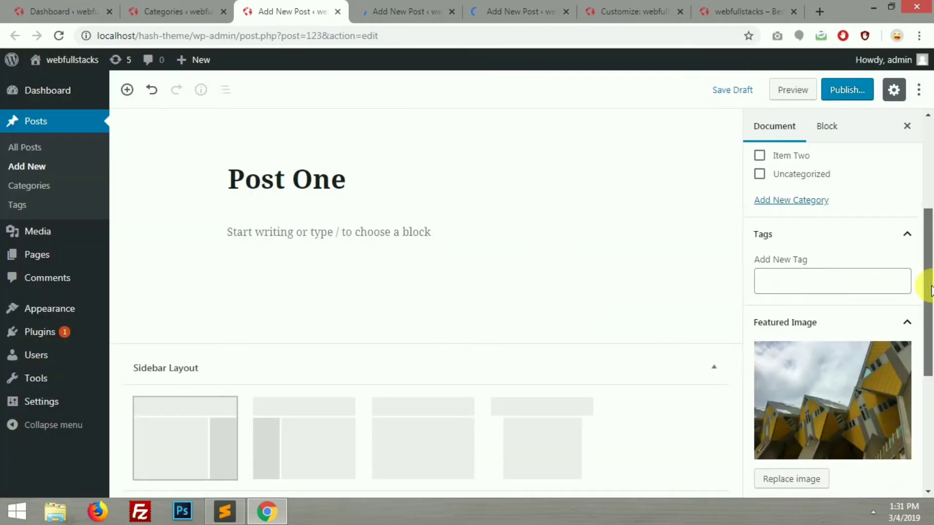
pyautogui.click(858, 100)
pyautogui.click(848, 92)
pyautogui.click(406, 9)
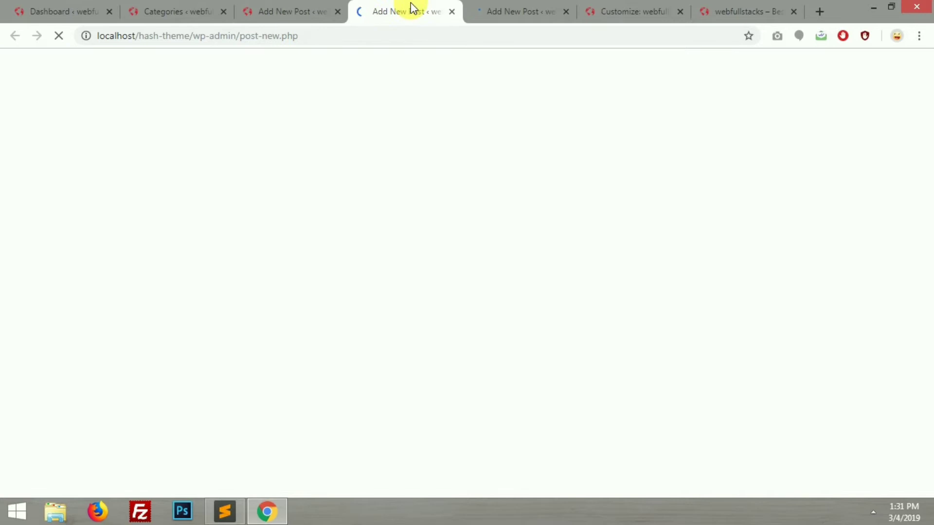
pyautogui.click(261, 10)
# - In the second new post editor, enter the title Post Two and assign the All Item and Item Two categories
pyautogui.click(440, 6)
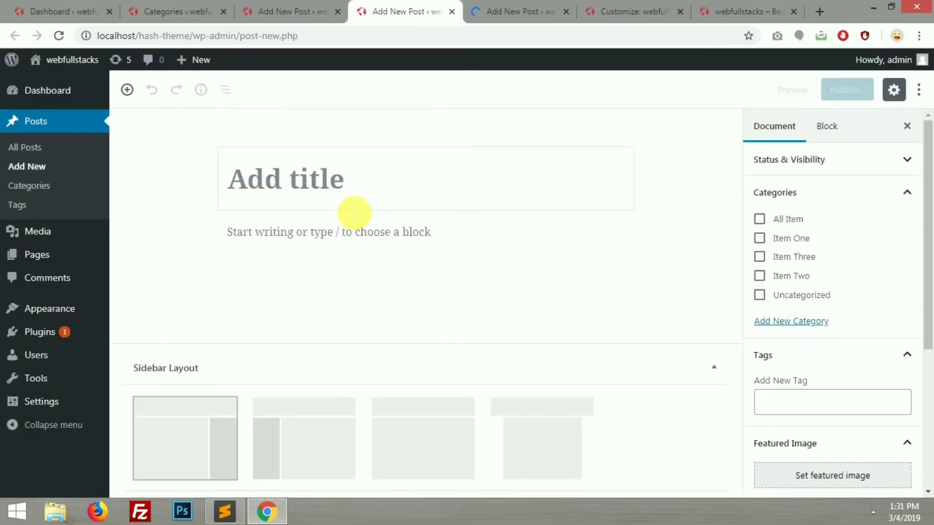
pyautogui.write('Post Three')
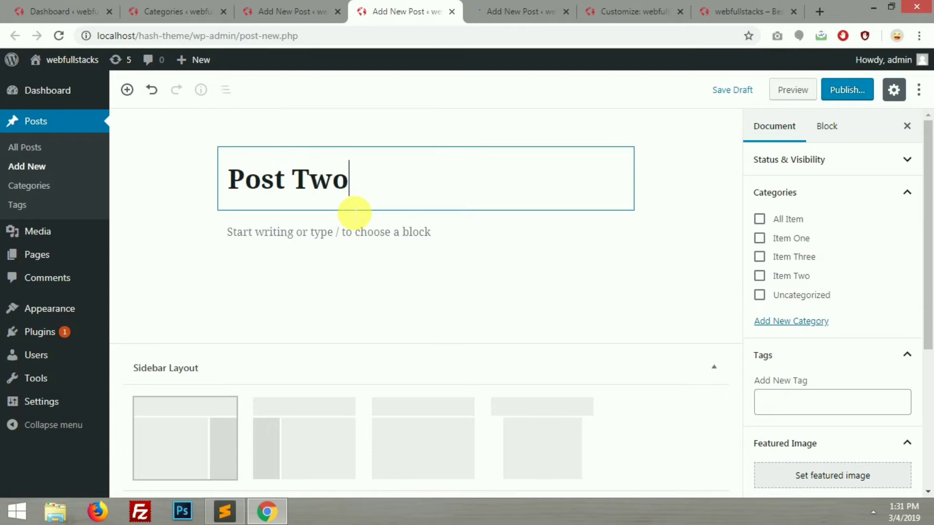
pyautogui.click(759, 219)
pyautogui.click(759, 276)
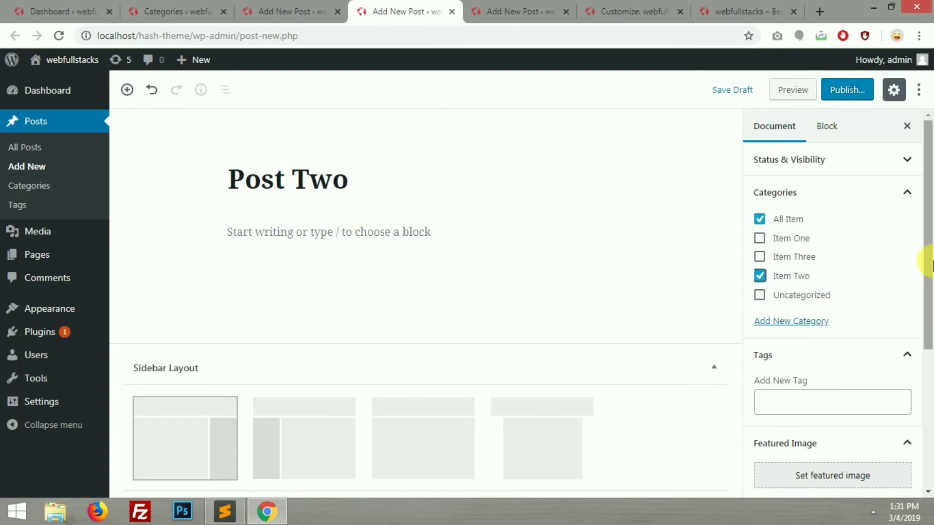
# - Upload port-2.jpg from the web fullstacks folder for use as Post Two's featured image
pyautogui.scroll(-4, 817, 340)
pyautogui.click(818, 296)
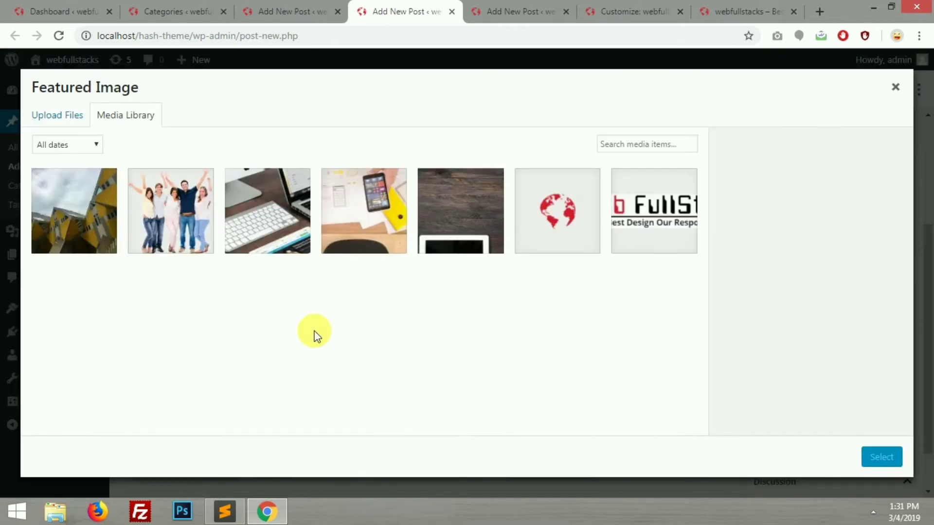
pyautogui.click(66, 115)
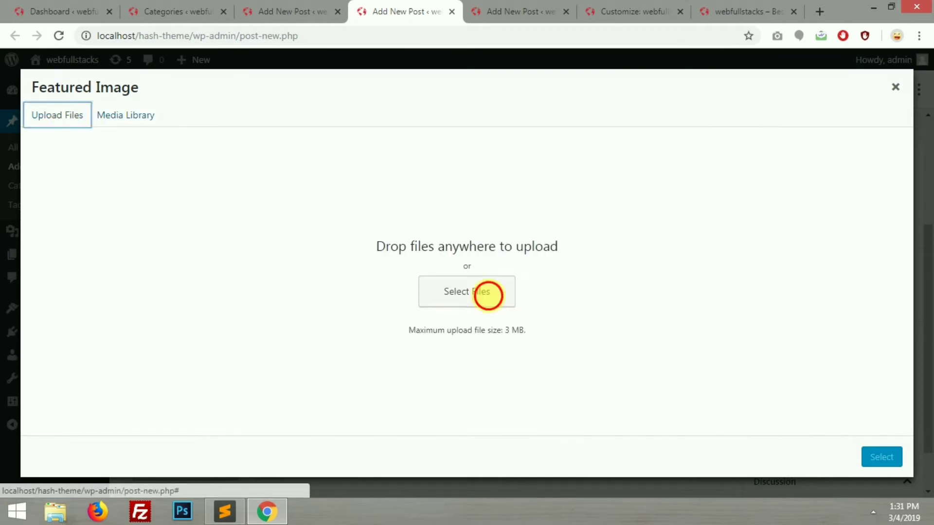
pyautogui.click(489, 291)
pyautogui.click(734, 214)
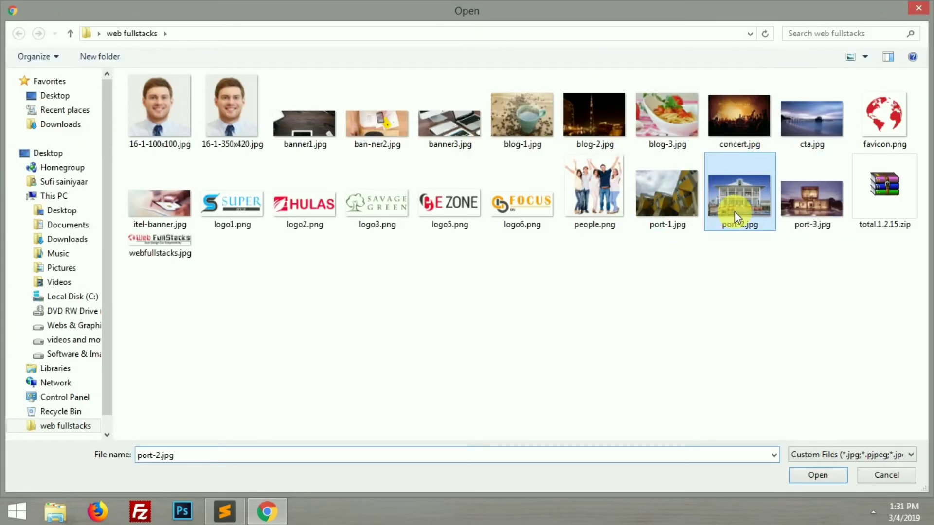
pyautogui.click(813, 480)
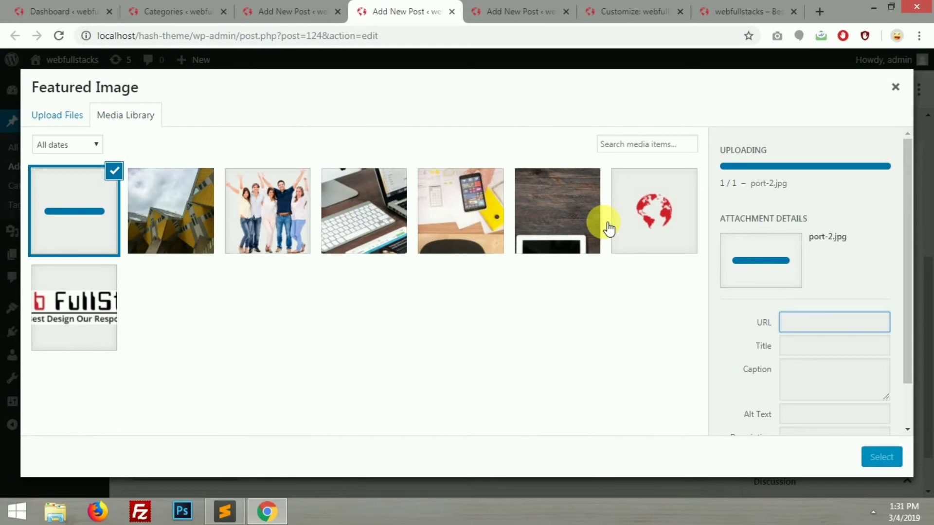
# - Copy the uploaded image's title, port-2, into its alt text and set it as the featured image
pyautogui.moveTo(822, 290); pyautogui.dragTo(778, 302)
pyautogui.click(826, 359)
pyautogui.hotkey('ctrl', 'v')
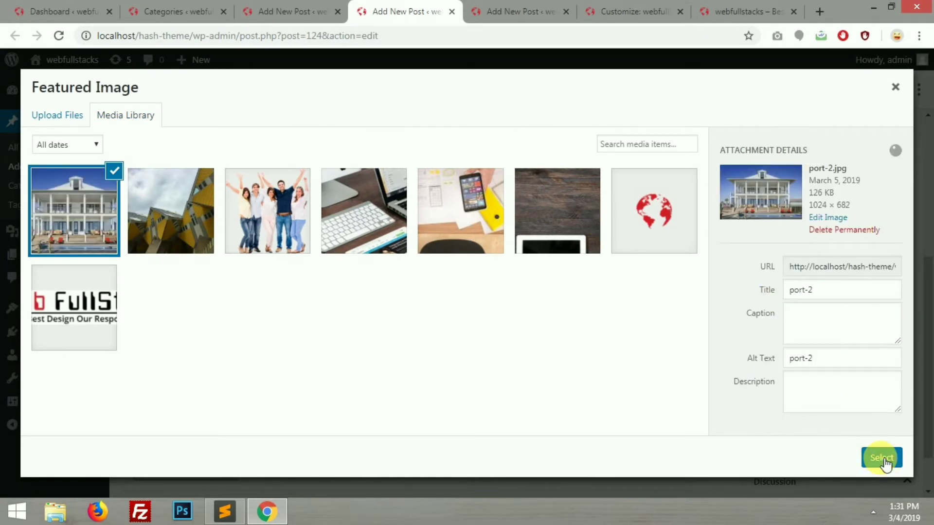
pyautogui.click(881, 457)
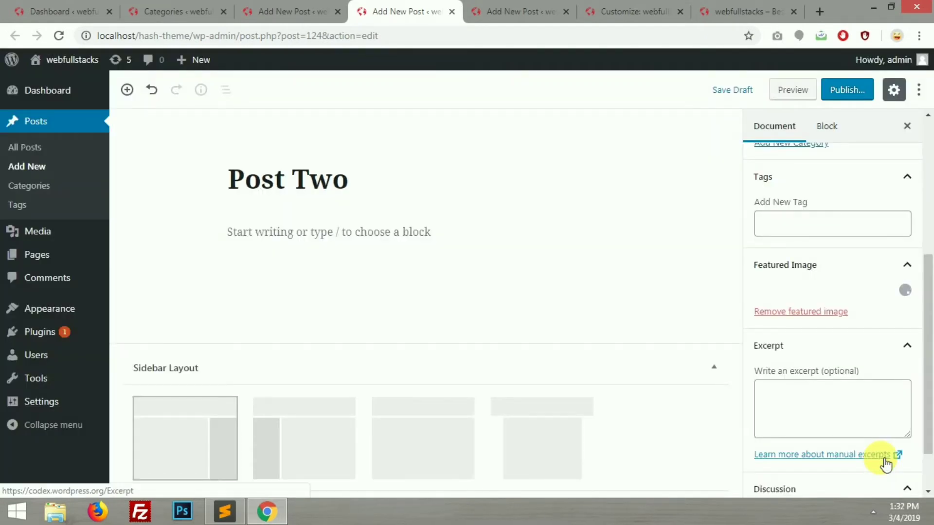
# - Publish Post Two
pyautogui.scroll(3, 827, 122)
pyautogui.click(846, 89)
pyautogui.click(848, 90)
# - In the third new post editor, enter the title Post Three and assign the All Item and Item Three categories
pyautogui.click(519, 10)
pyautogui.click(402, 184)
pyautogui.write('Post')
pyautogui.click(759, 219)
pyautogui.click(759, 276)
pyautogui.click(759, 256)
pyautogui.click(759, 276)
# - Upload port-3.jpg from the web fullstacks folder for use as Post Three's featured image
pyautogui.scroll(-5, 900, 331)
pyautogui.click(851, 254)
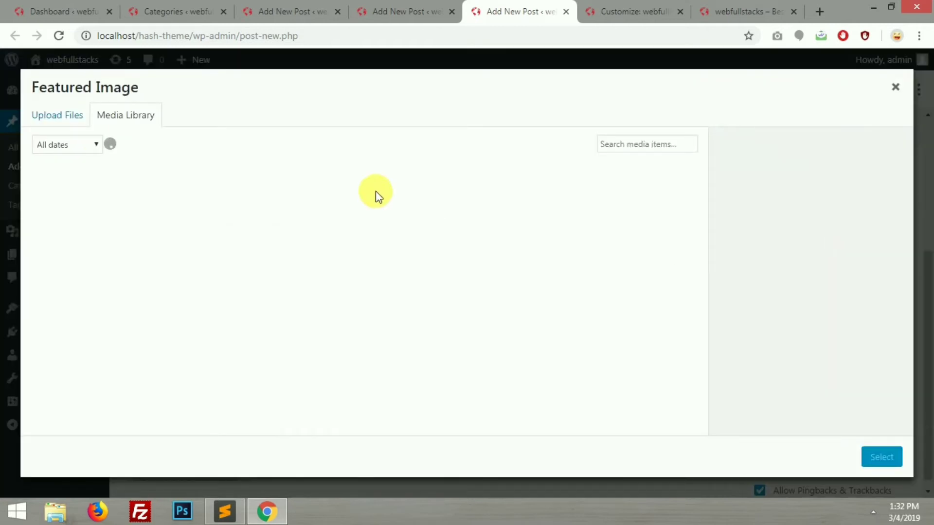
pyautogui.click(480, 288)
pyautogui.doubleClick(808, 194)
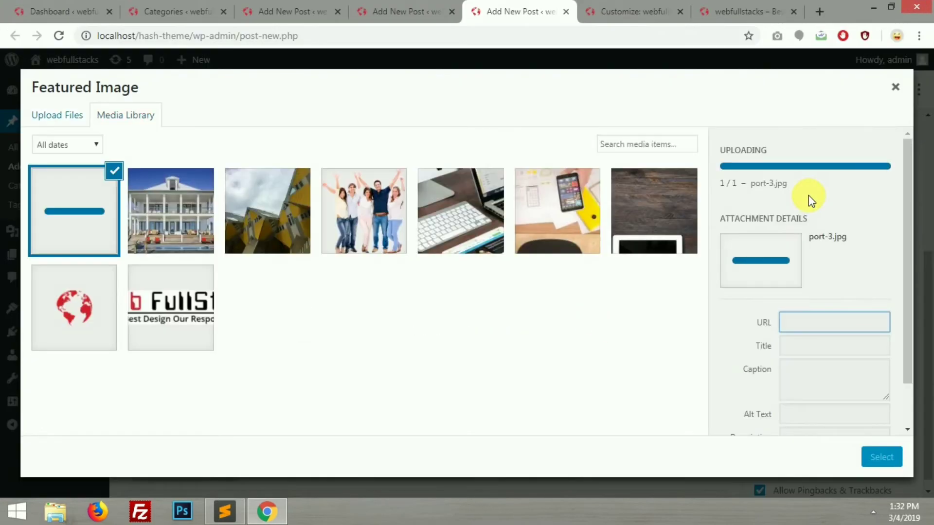
# - Copy the title of the uploaded port-3.jpg into its alt text and set it as the featured image
pyautogui.click(826, 296)
pyautogui.moveTo(825, 295); pyautogui.dragTo(754, 308)
pyautogui.hotkey('ctrl', 'c')
pyautogui.click(821, 363)
pyautogui.hotkey('ctrl', 'v')
pyautogui.click(873, 456)
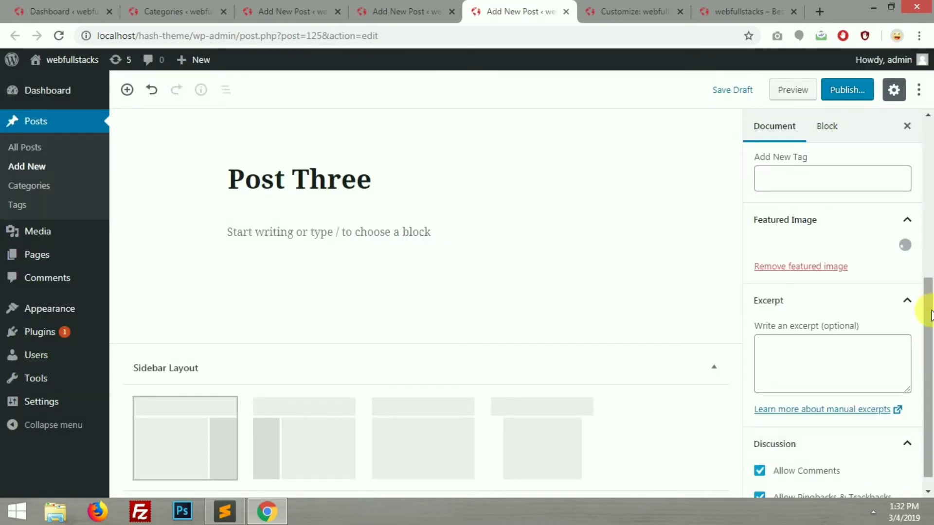
# - Publish Post Three, dismiss the published notice and close the post settings sidebar
pyautogui.scroll(8, 927, 322)
pyautogui.click(848, 93)
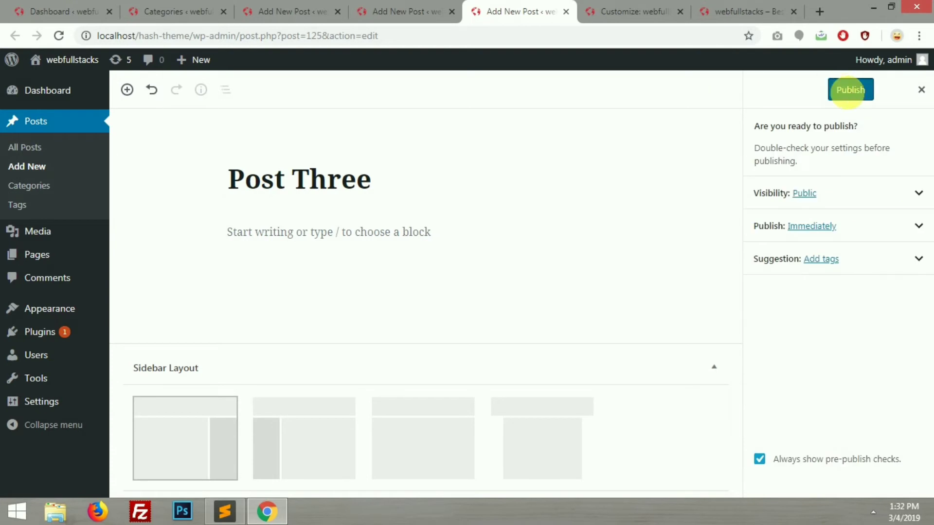
pyautogui.click(846, 88)
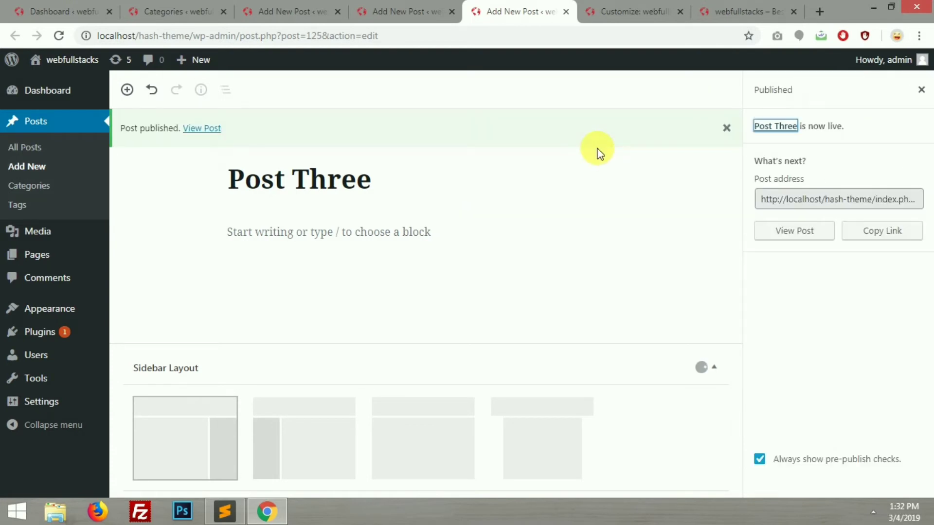
pyautogui.click(921, 91)
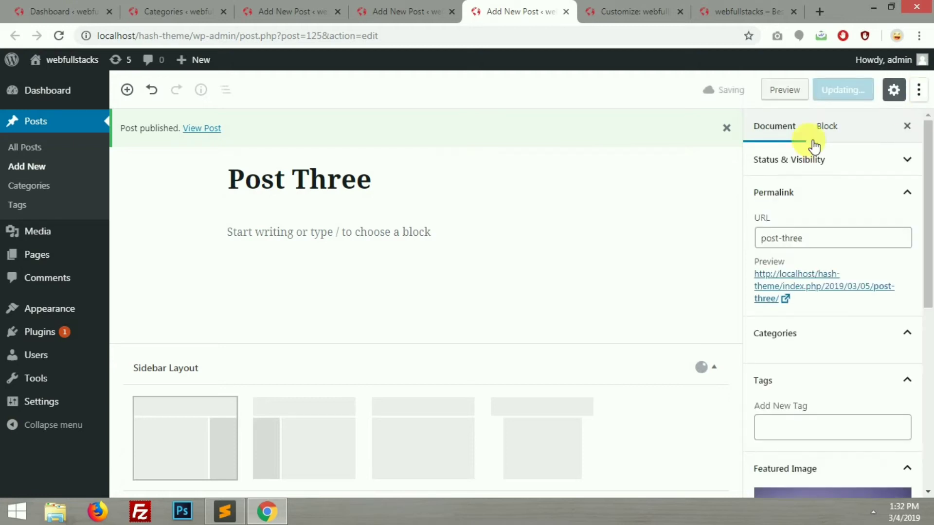
pyautogui.click(727, 129)
pyautogui.click(907, 126)
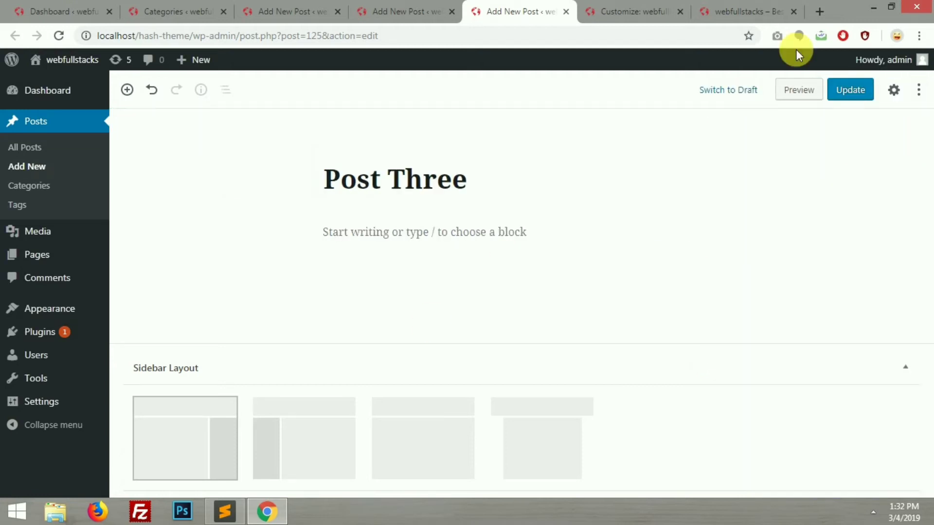
# - Switch to the live site's homepage and reload it to check the section below the red boxes
pyautogui.click(743, 9)
pyautogui.press('F5')
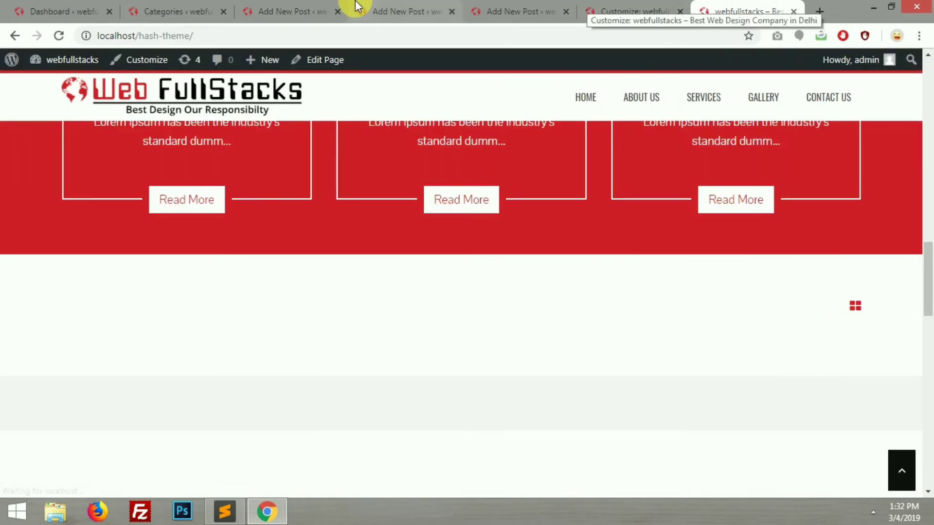
# - Switch to the theme customizer, reload it and open the Portfolio Section settings under Home Sections
pyautogui.click(387, 6)
pyautogui.click(291, 11)
pyautogui.click(603, 5)
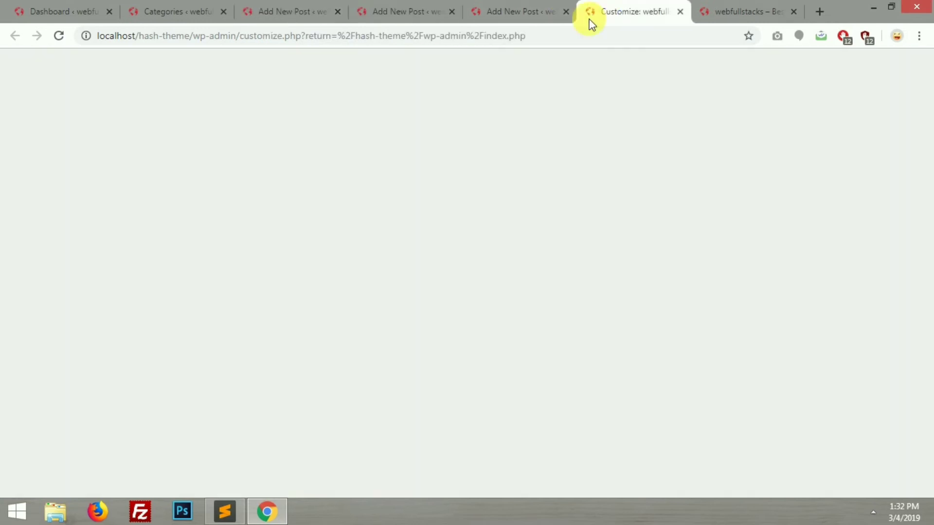
pyautogui.press('F5')
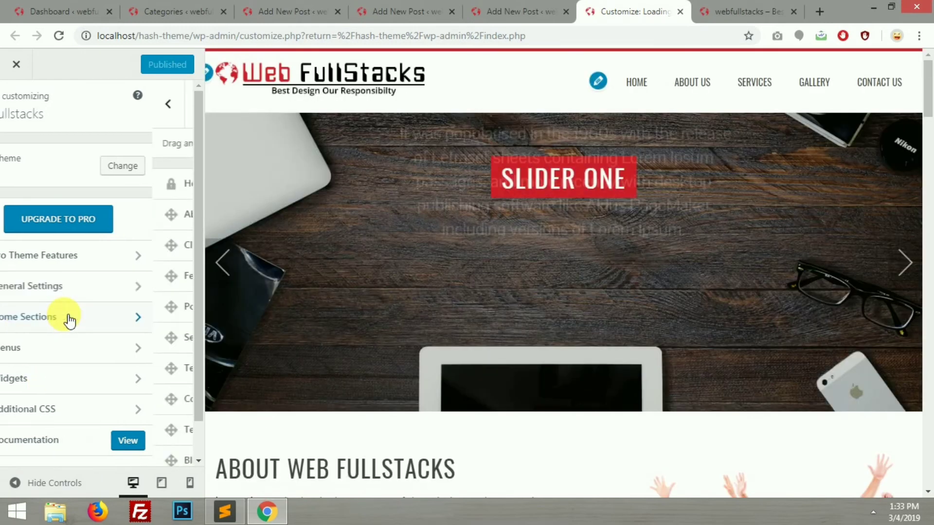
pyautogui.click(69, 318)
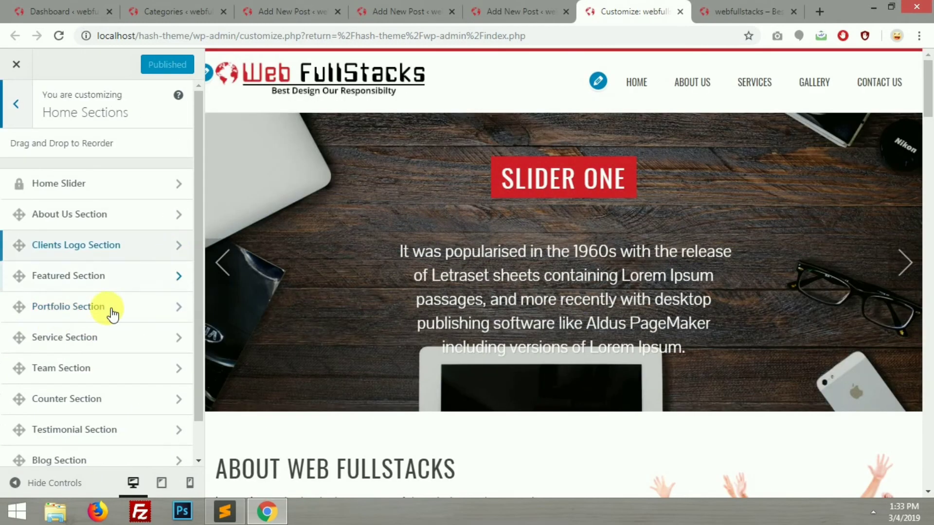
pyautogui.click(106, 311)
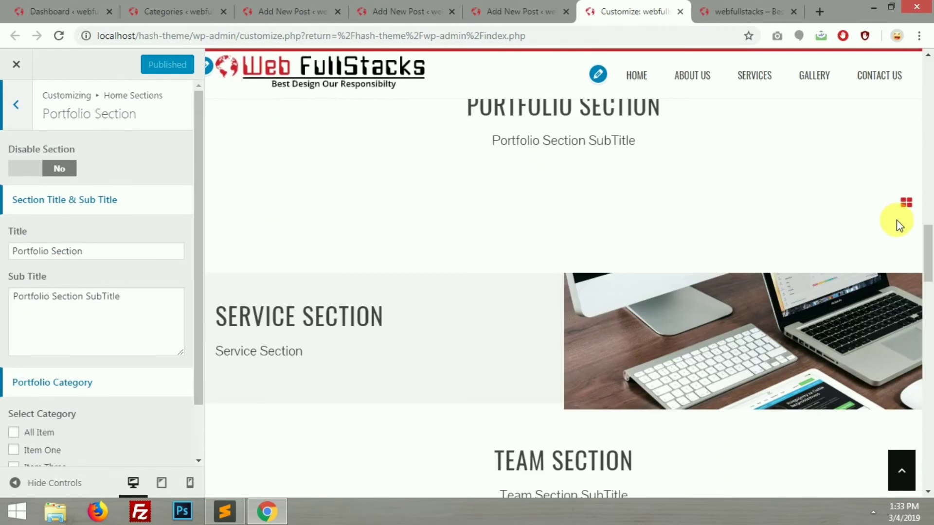
# - Select the All Item, Item One, Item Three and Item Two categories for the portfolio section and publish the changes
pyautogui.moveTo(204, 290); pyautogui.dragTo(209, 387)
pyautogui.click(163, 377)
pyautogui.click(15, 370)
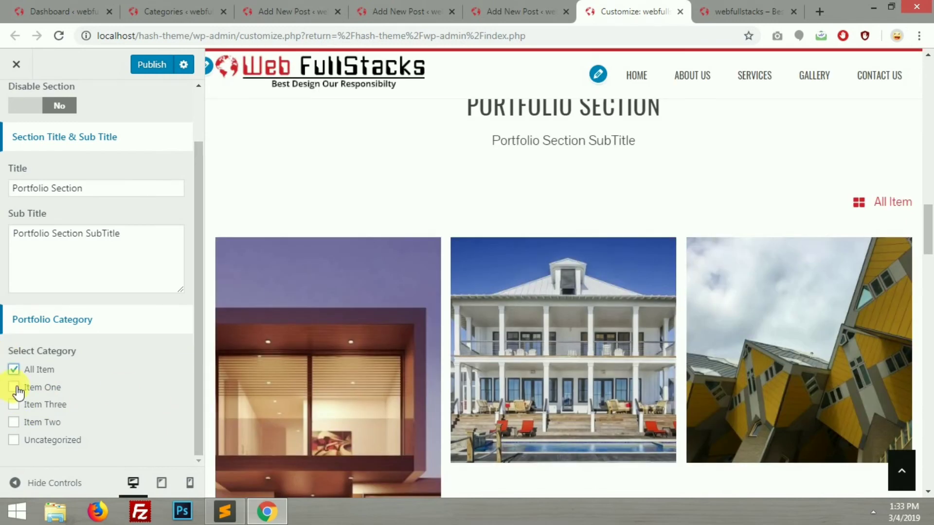
pyautogui.click(13, 387)
pyautogui.click(13, 404)
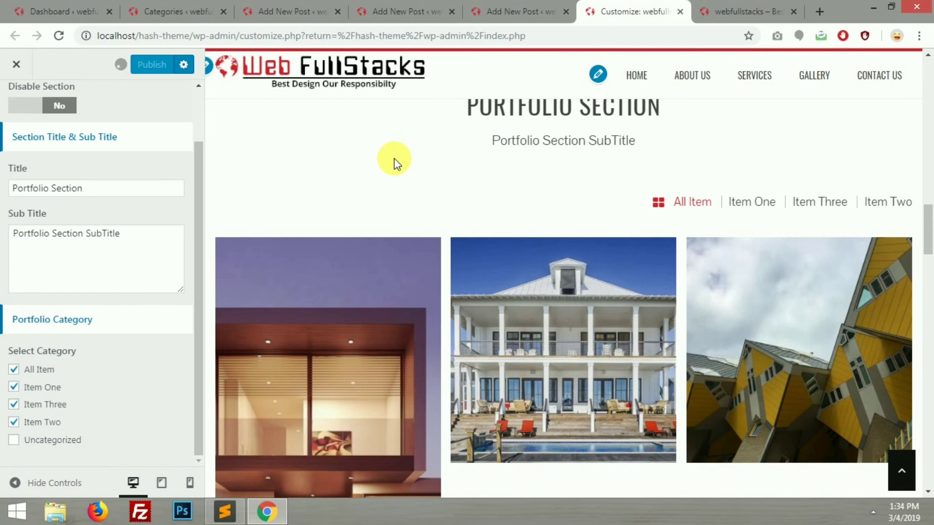
# - Switch to the live homepage, filter the portfolio by Item One, and enlarge and close its image
pyautogui.click(747, 11)
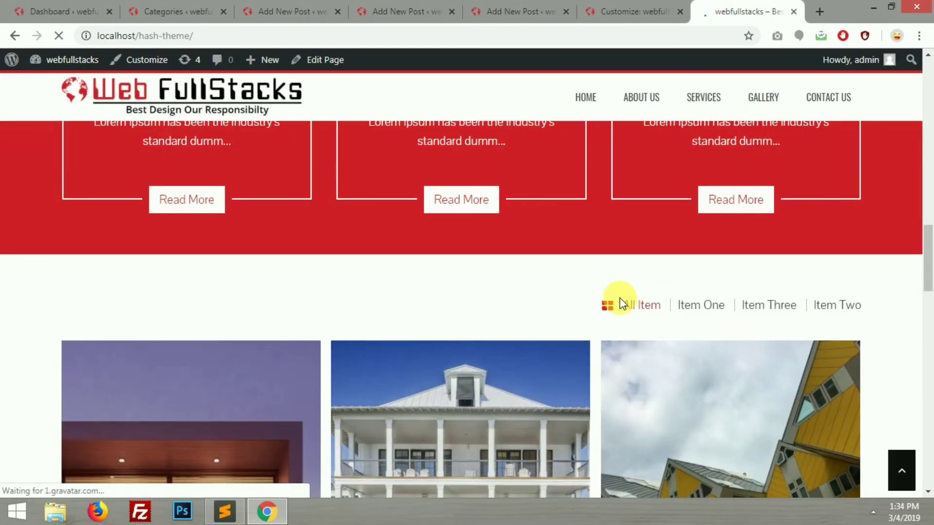
pyautogui.click(701, 306)
pyautogui.moveTo(927, 246); pyautogui.dragTo(928, 271)
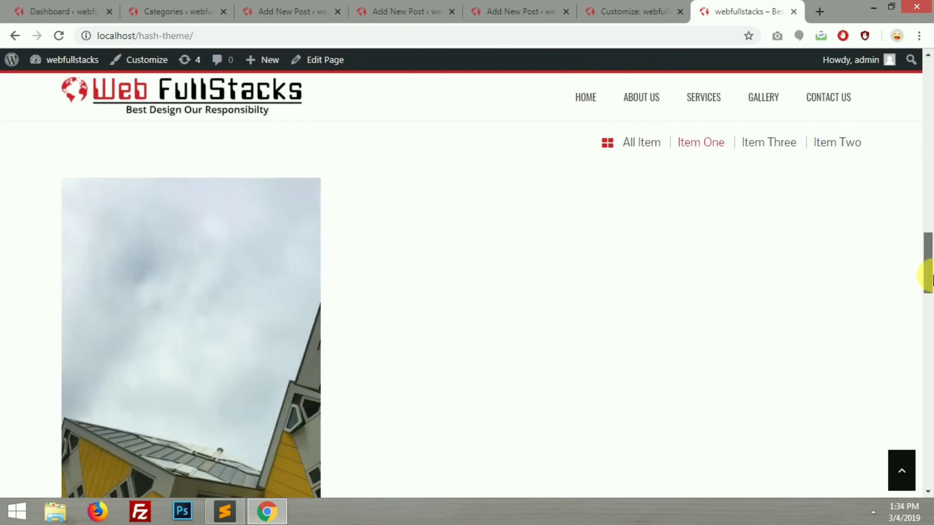
pyautogui.scroll(-10, 250, 364)
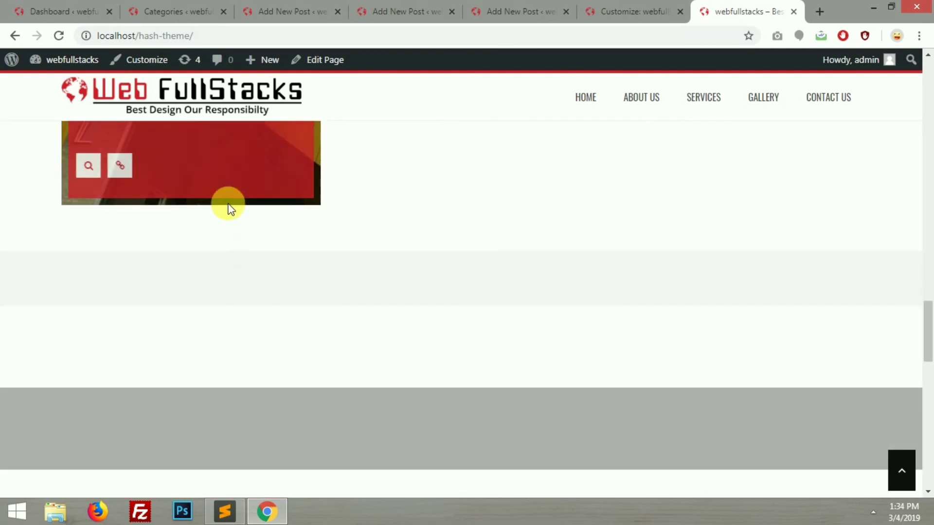
pyautogui.click(253, 166)
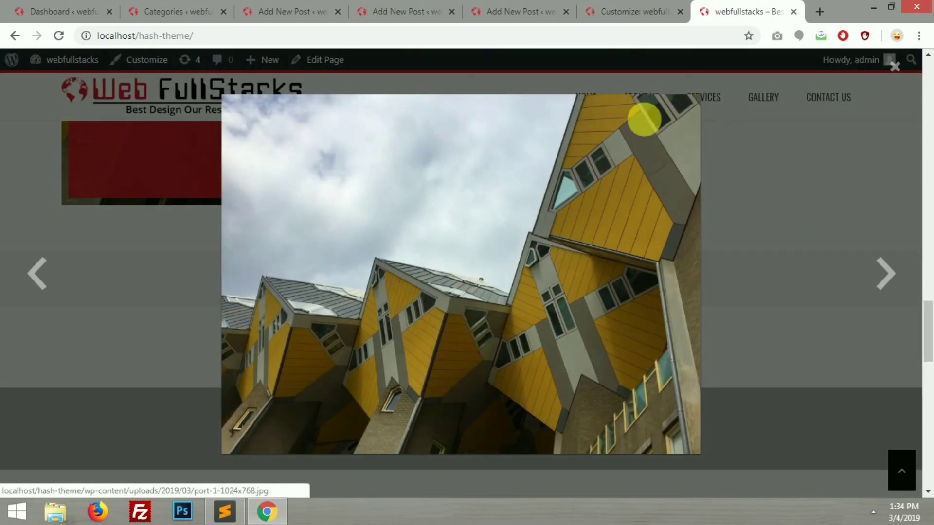
pyautogui.click(900, 68)
# - Filter the homepage portfolio by Item Three, preview its image enlarged, and switch the filter to Item Two
pyautogui.moveTo(927, 331); pyautogui.dragTo(925, 304)
pyautogui.click(762, 355)
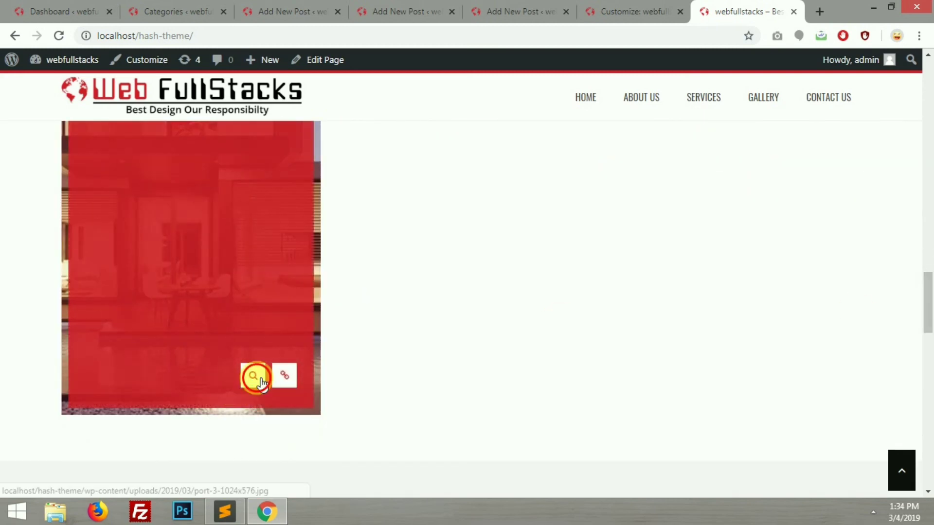
pyautogui.click(254, 378)
pyautogui.click(894, 67)
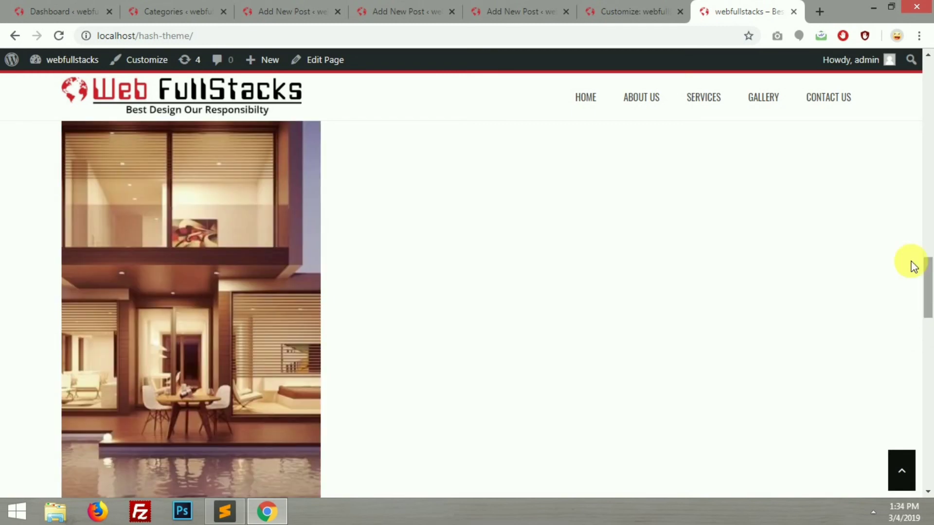
pyautogui.scroll(3, 924, 265)
pyautogui.click(841, 239)
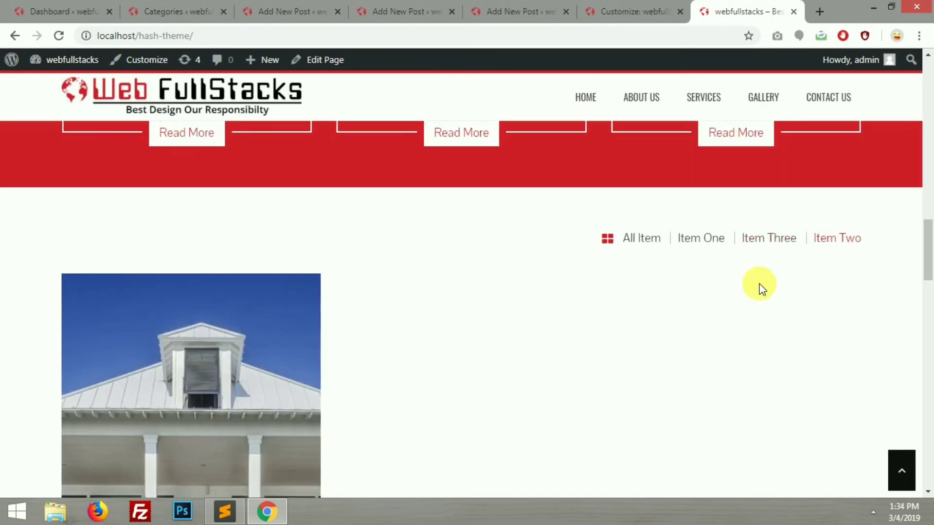
# - Show the portfolio's All Item view and preview the yellow building and Post Two images enlarged, closing each preview
pyautogui.click(640, 235)
pyautogui.scroll(-2, 834, 261)
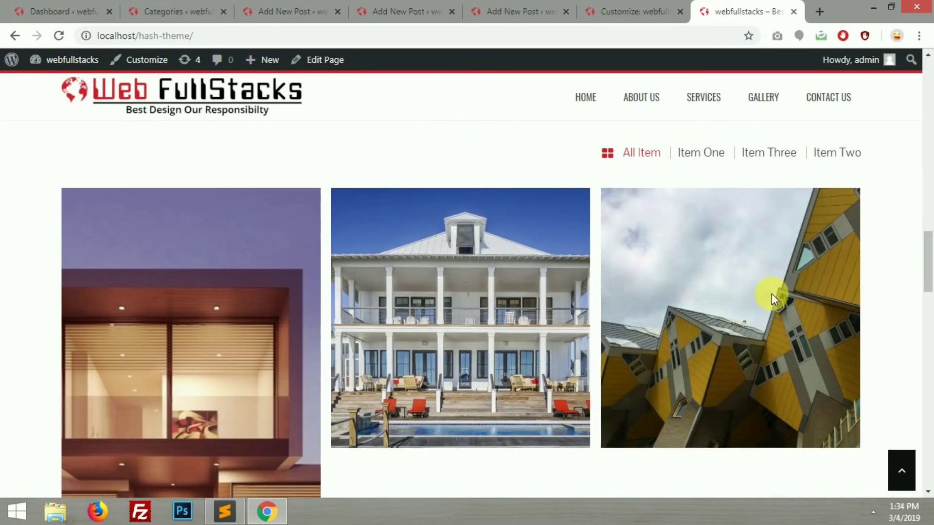
pyautogui.click(794, 409)
pyautogui.click(892, 68)
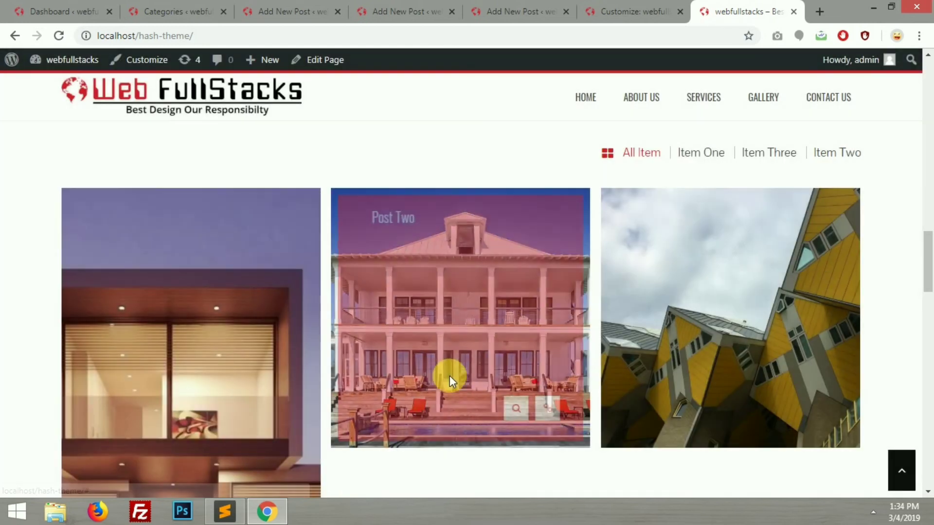
pyautogui.click(522, 409)
pyautogui.click(842, 104)
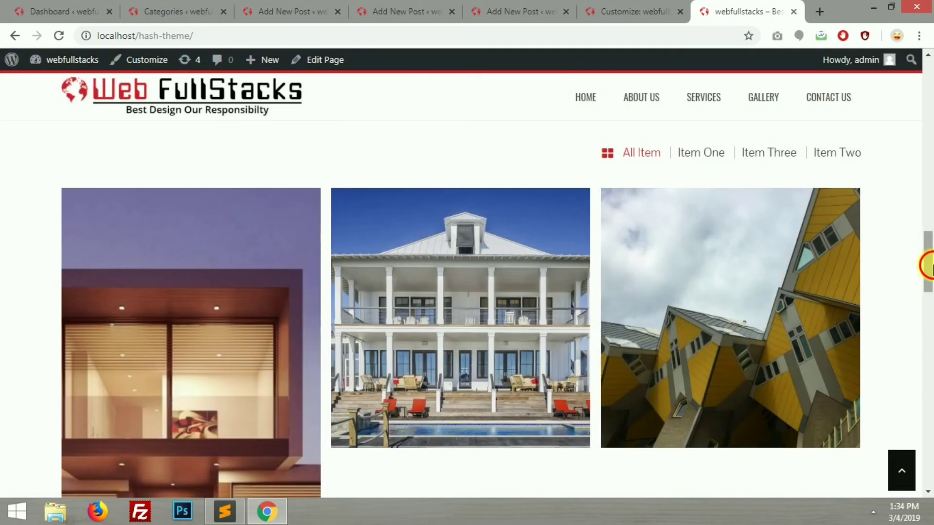
# - Preview the poolside house image of the portfolio enlarged, close it and return to the upper part of the homepage
pyautogui.scroll(-3, 256, 345)
pyautogui.moveTo(243, 350)
pyautogui.scroll(-1, 246, 413)
pyautogui.click(251, 465)
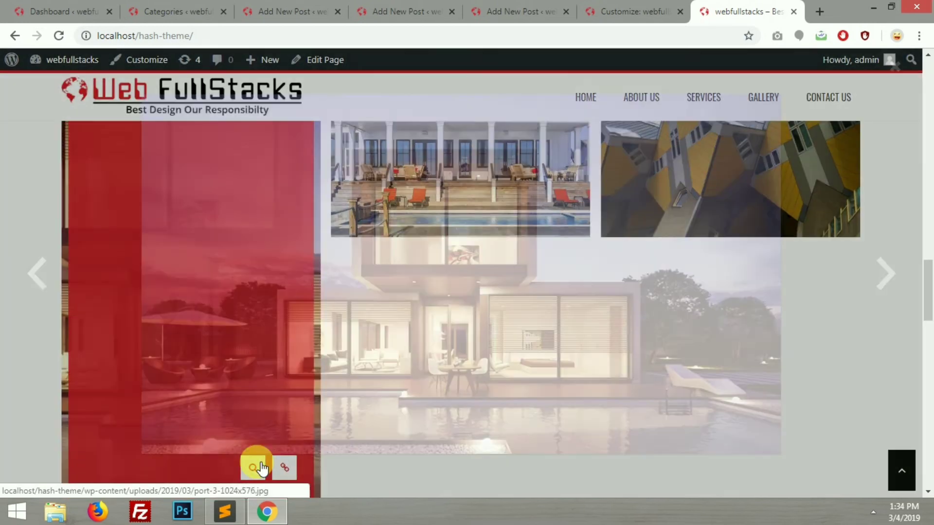
pyautogui.click(893, 68)
pyautogui.scroll(15, 919, 246)
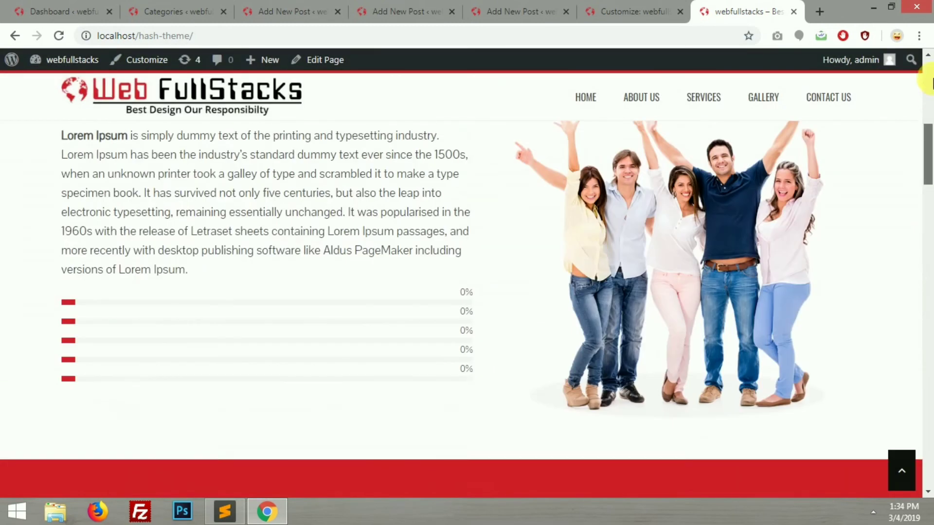